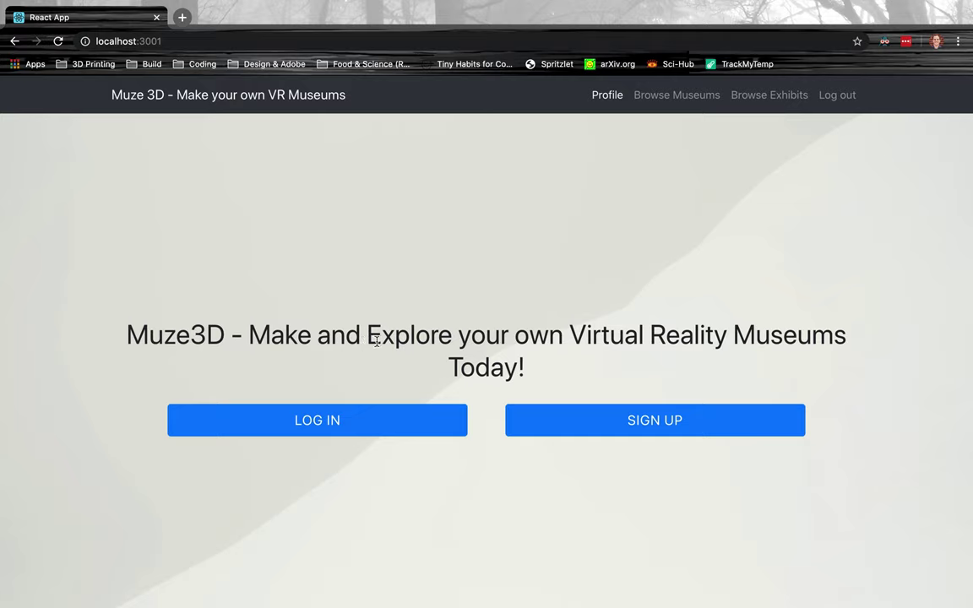
Step: Log in to Muze 3D with the demo account's username and password
left_click(341, 424)
left_click(679, 343)
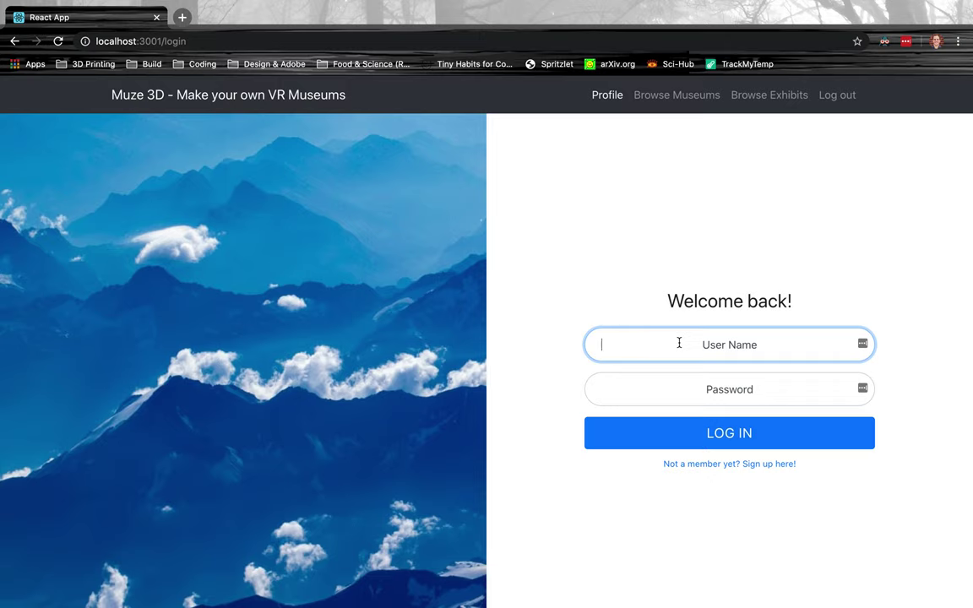
type("stepeh")
key("BackSpace")
key("BackSpace")
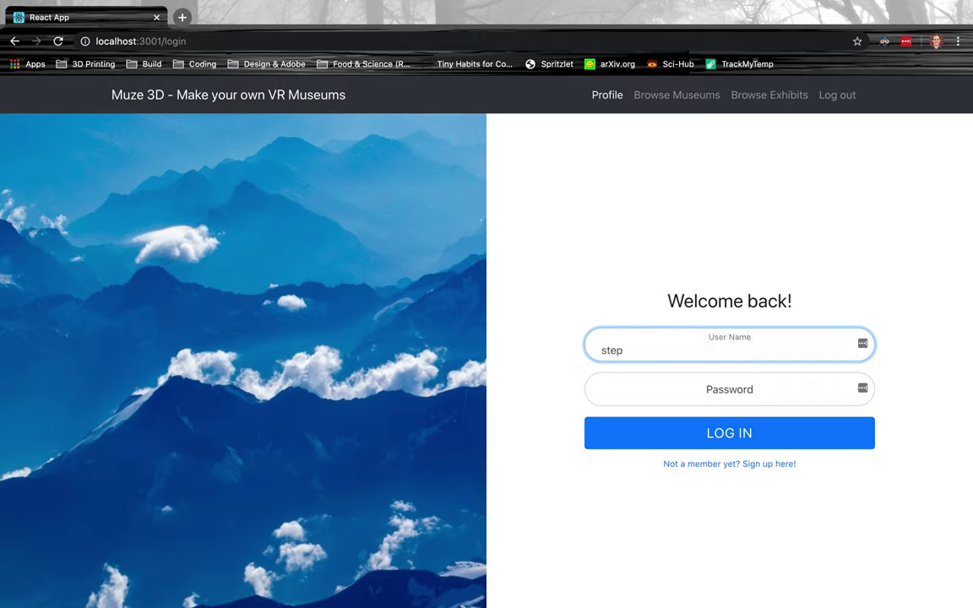
type("hen")
key("Tab")
type("•••••")
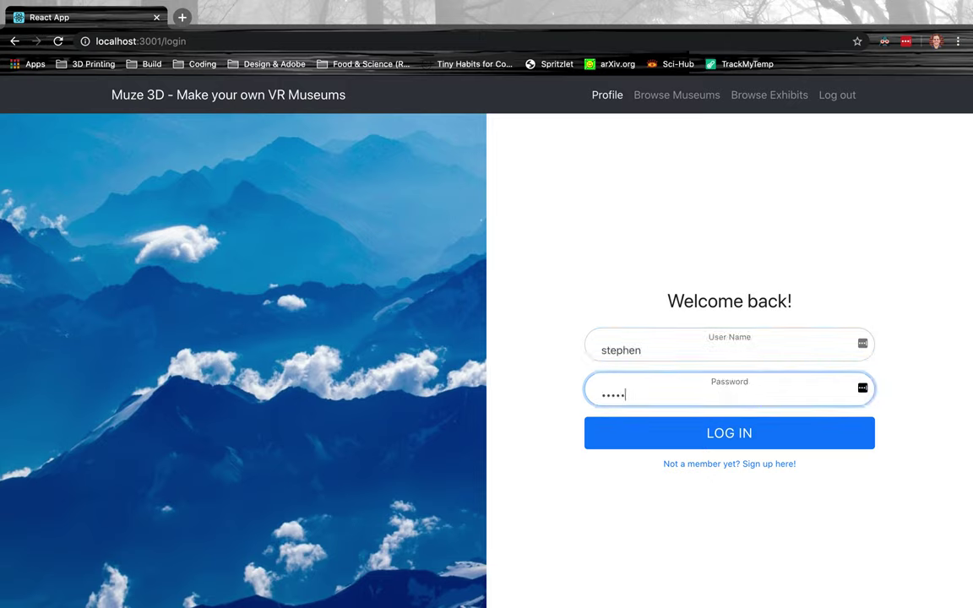
key("Return")
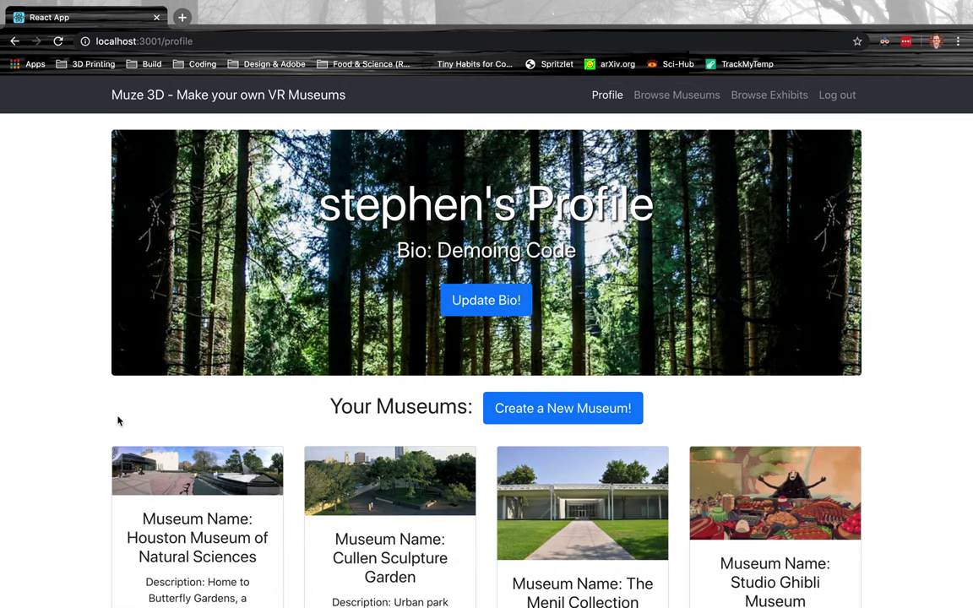
Step: Open the Browse Museums list of all museums
scroll(118, 421, "down", 7)
scroll(126, 357, "up", 6)
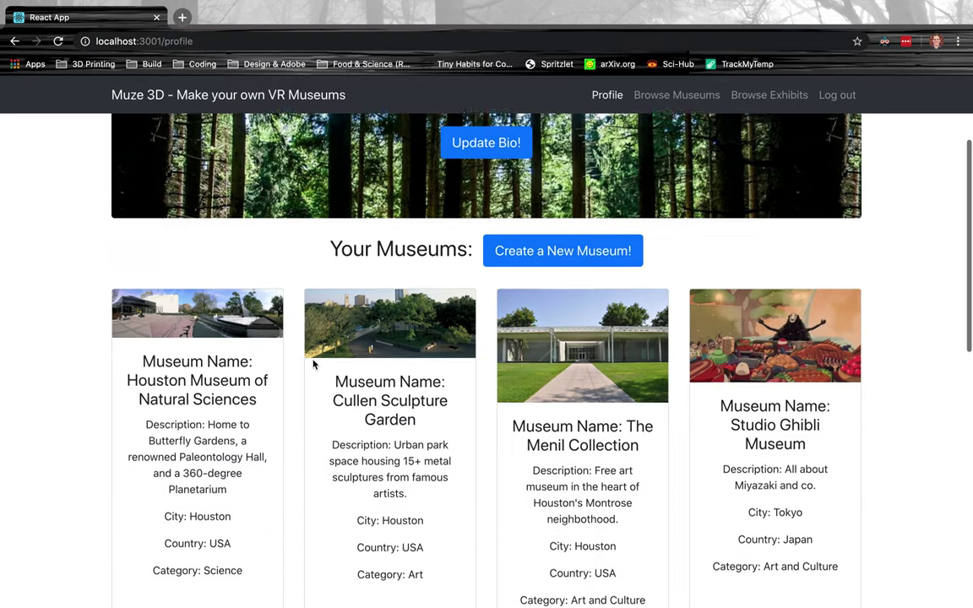
scroll(732, 121, "down", 1)
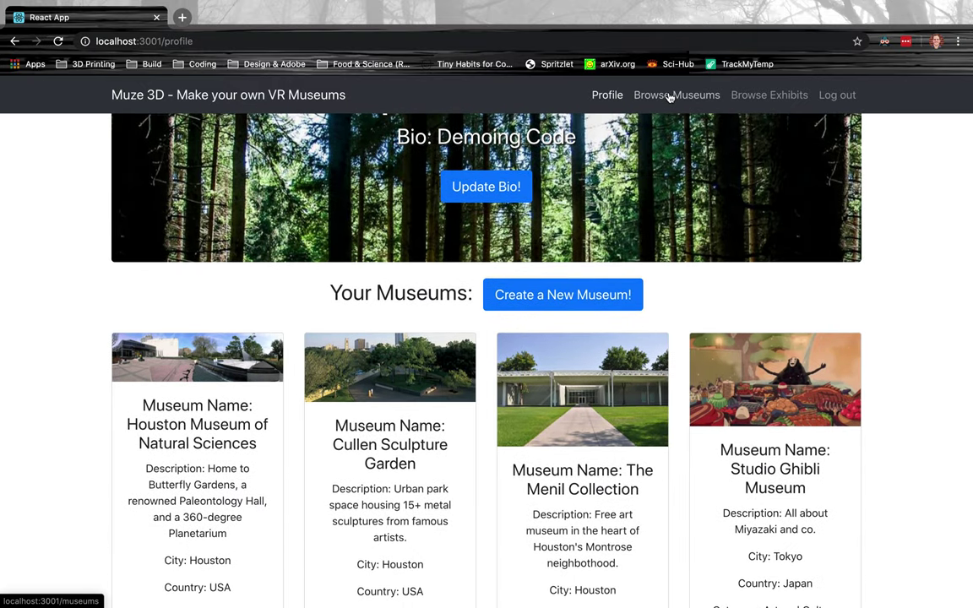
left_click(669, 95)
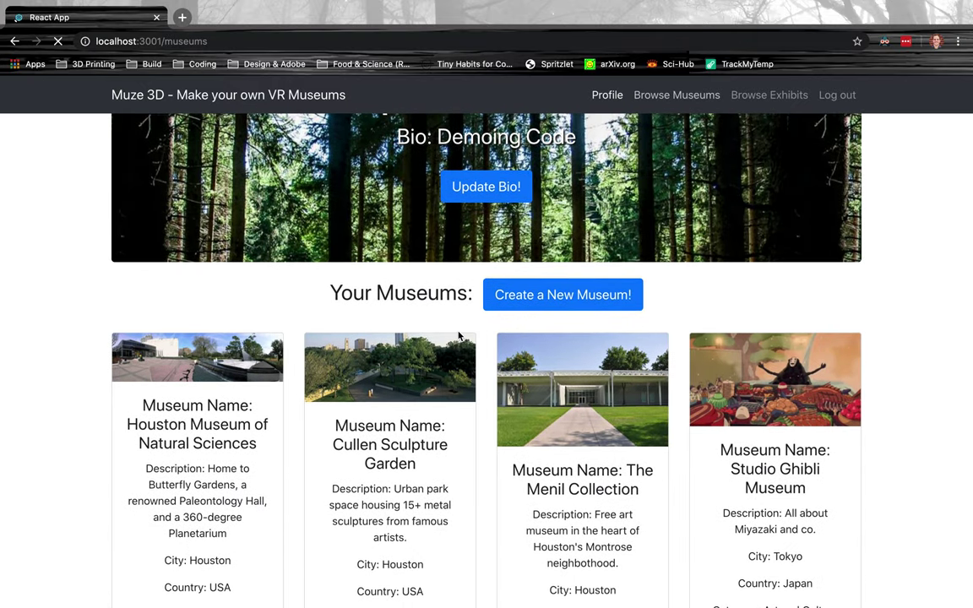
Step: Visit the Cullen Sculpture Garden museum and open its exhibit The Garden
scroll(459, 336, "down", 6)
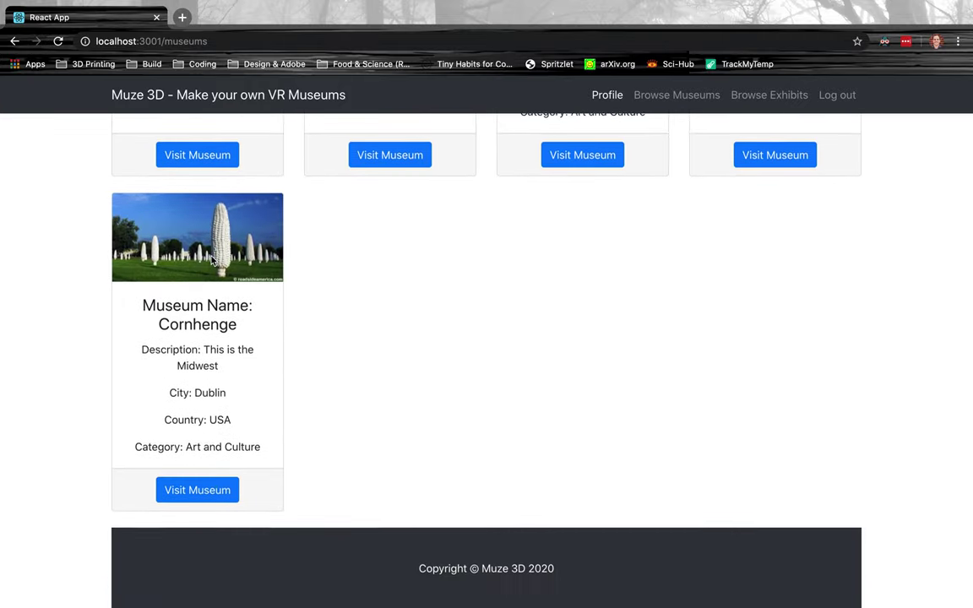
scroll(213, 261, "up", 5)
scroll(300, 195, "up", 1)
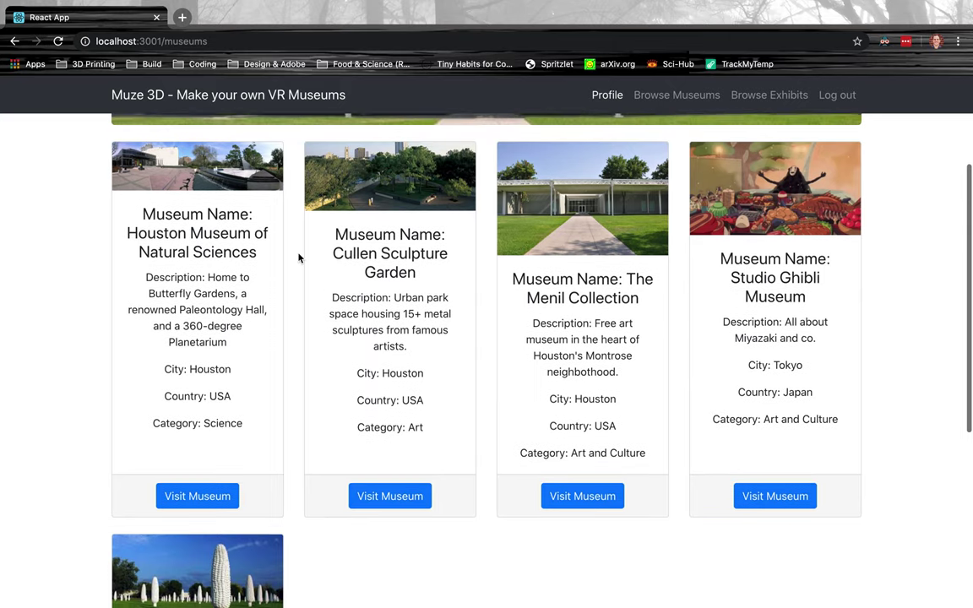
left_click(381, 500)
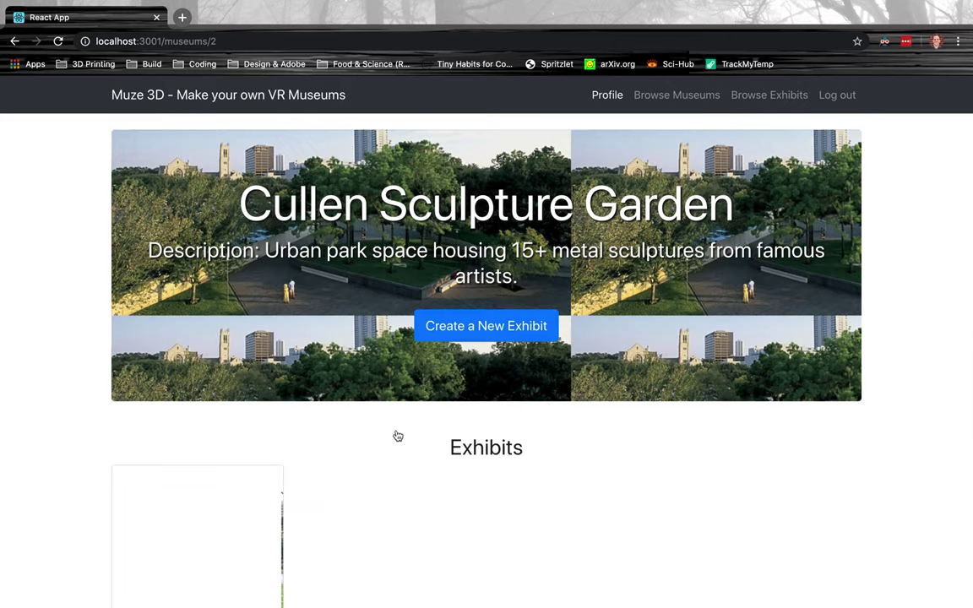
scroll(391, 396, "down", 5)
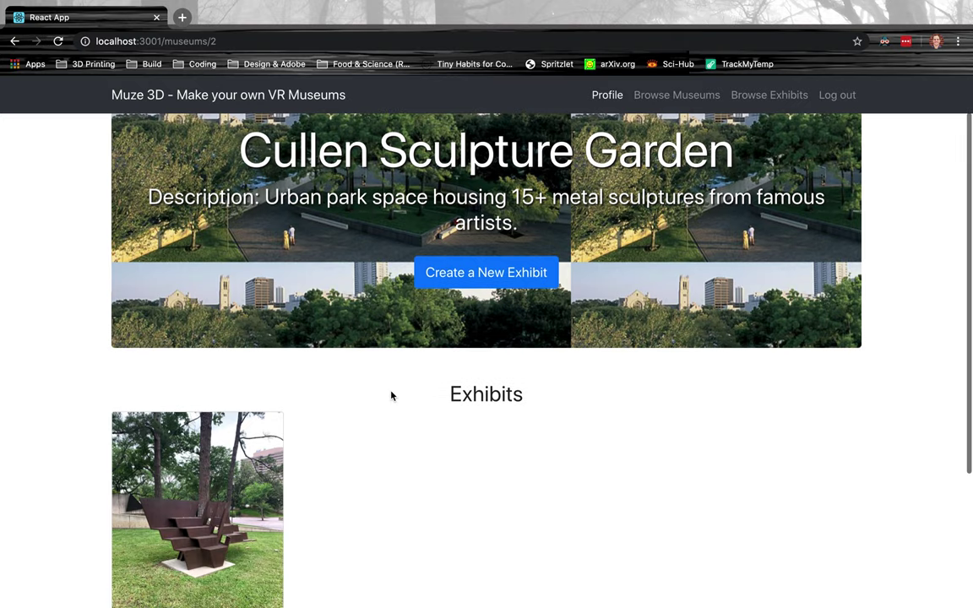
left_click(328, 435)
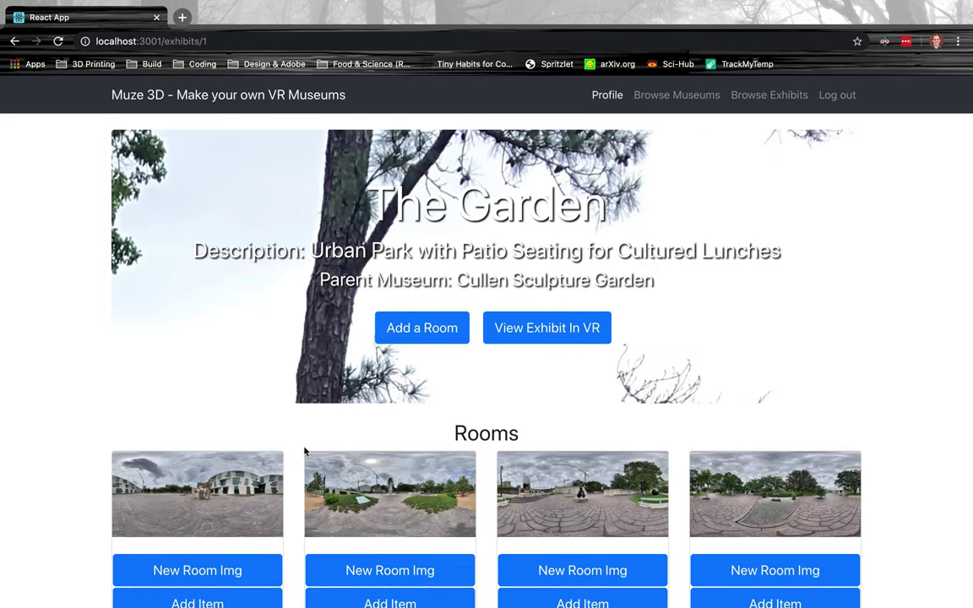
scroll(305, 452, "down", 3)
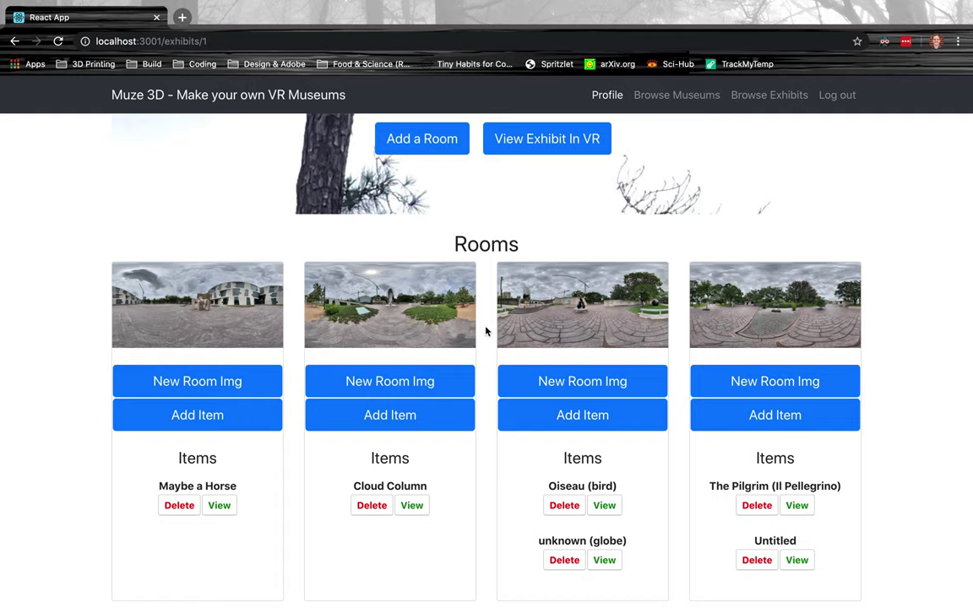
scroll(486, 332, "down", 1)
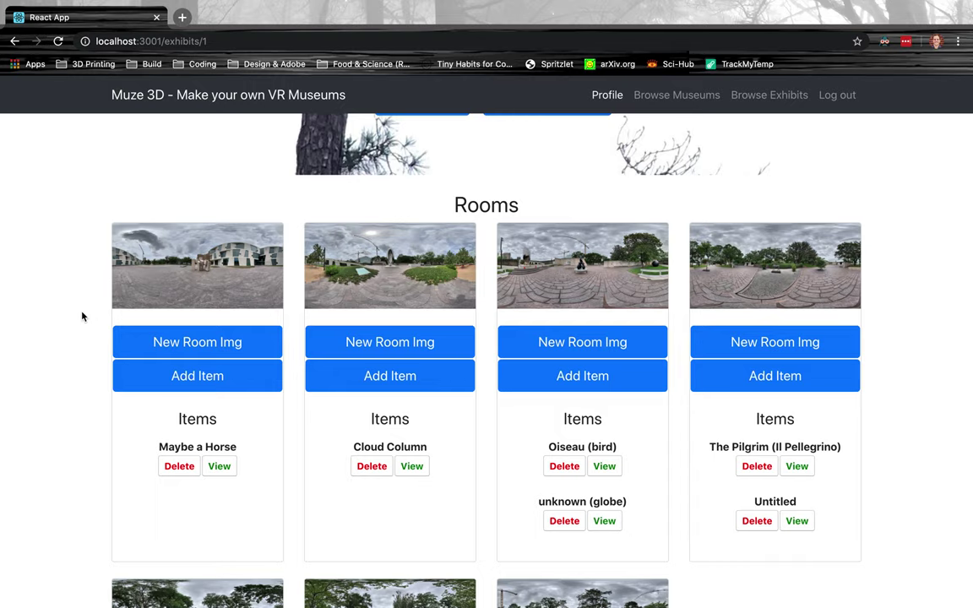
scroll(82, 316, "down", 3)
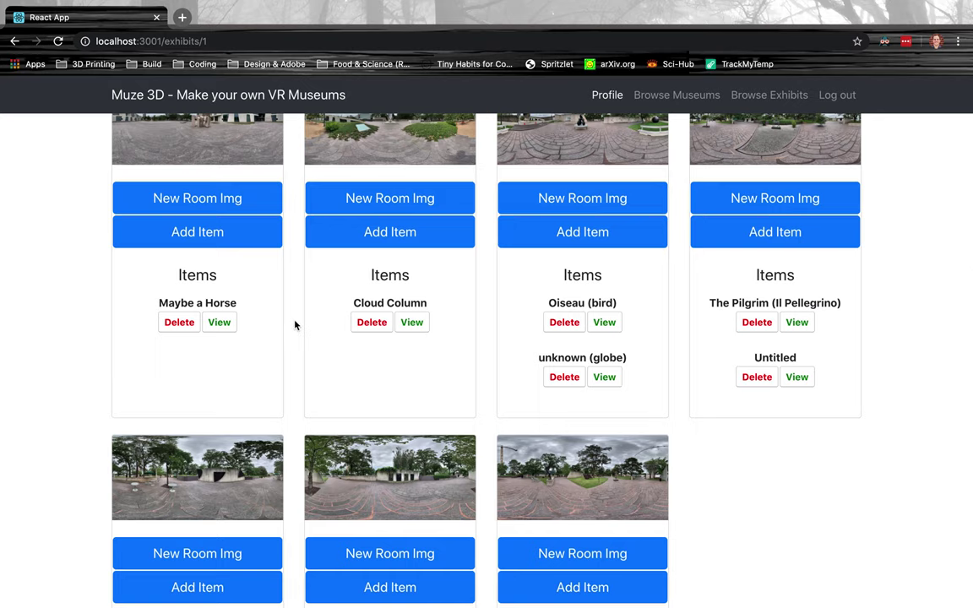
scroll(296, 326, "down", 3)
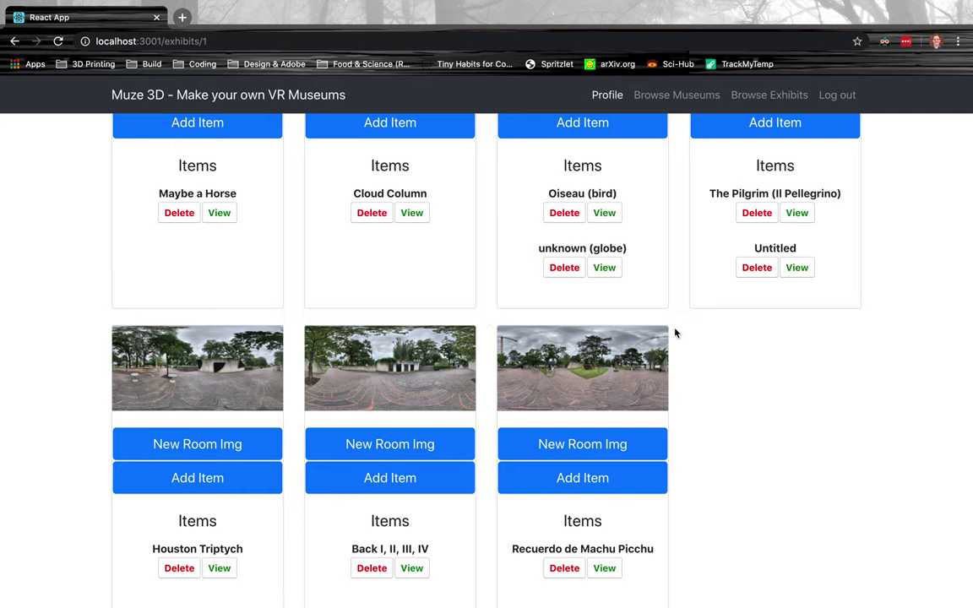
scroll(675, 333, "down", 1)
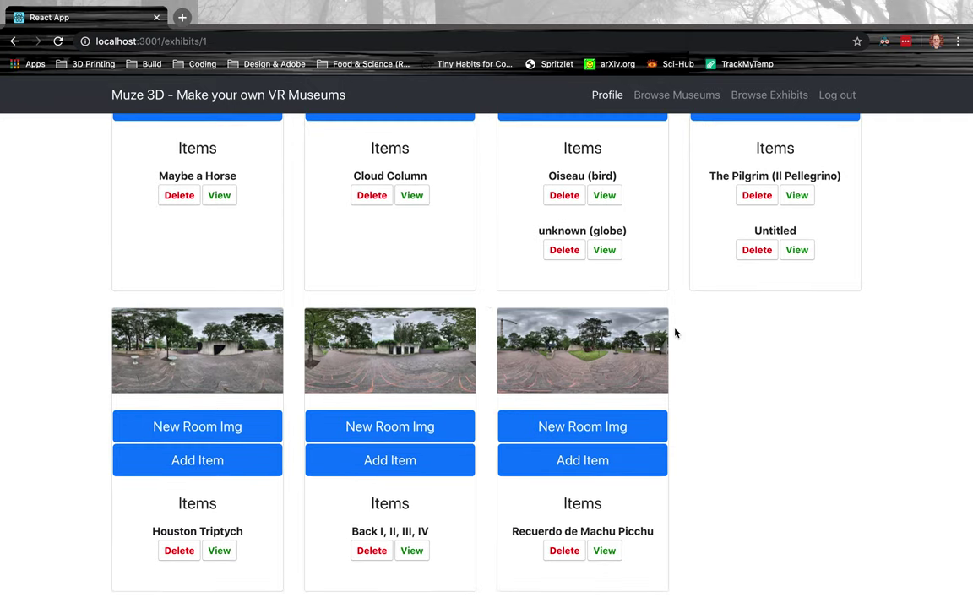
scroll(675, 333, "up", 5)
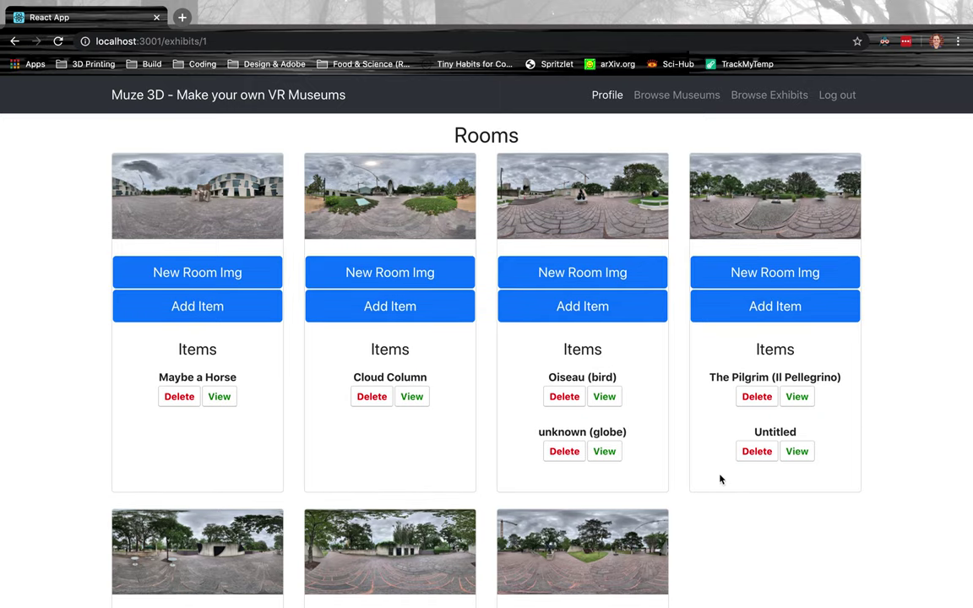
scroll(720, 479, "down", 5)
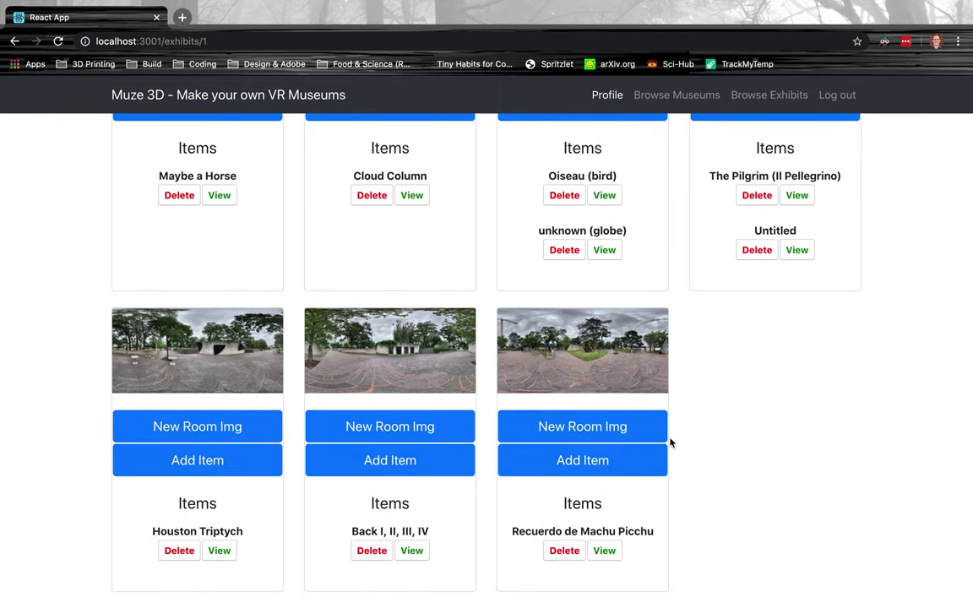
scroll(670, 441, "up", 10)
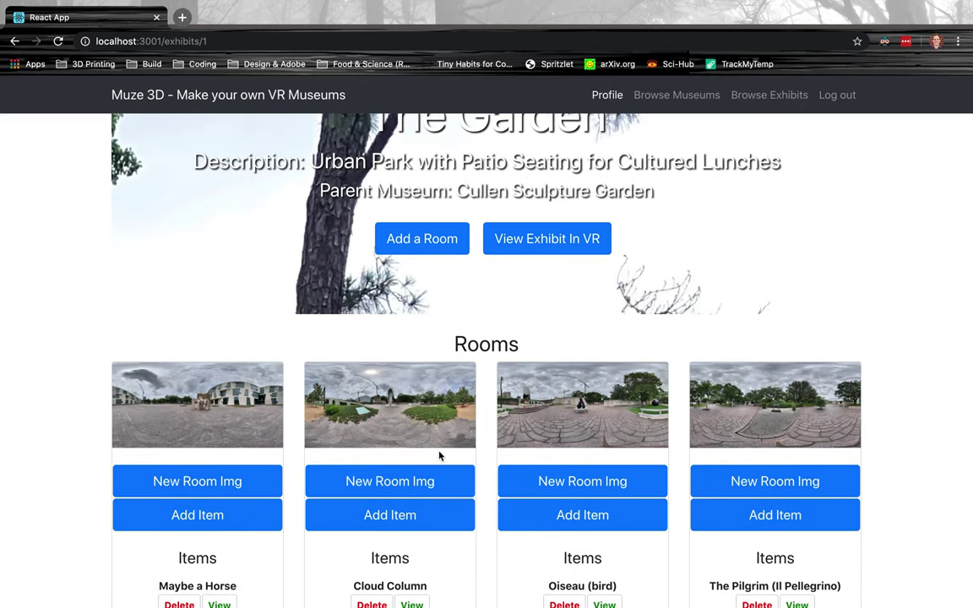
scroll(397, 388, "down", 3)
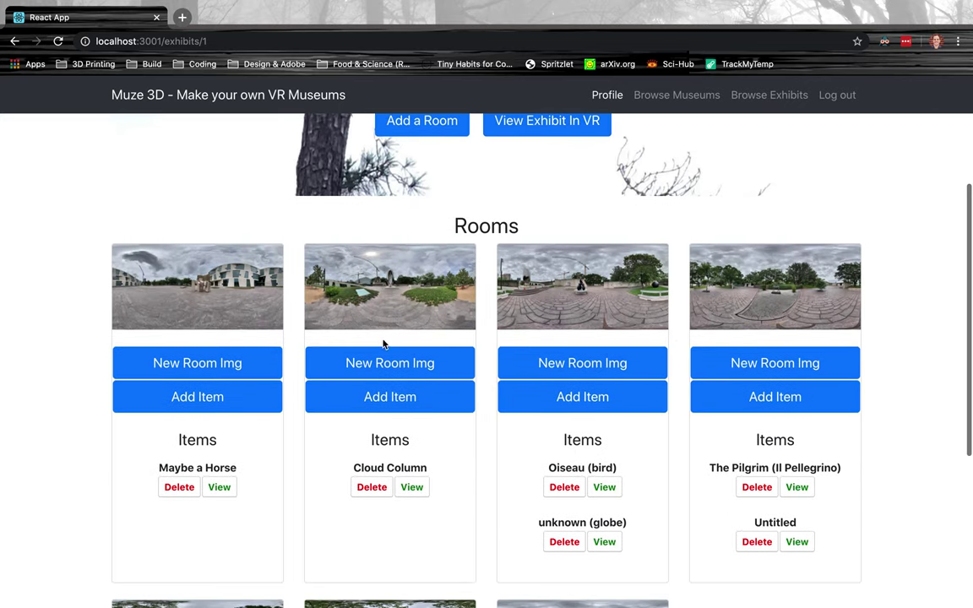
left_click(421, 495)
Step: Close the Cloud Column item window and return to The Garden exhibit header
scroll(453, 348, "down", 4)
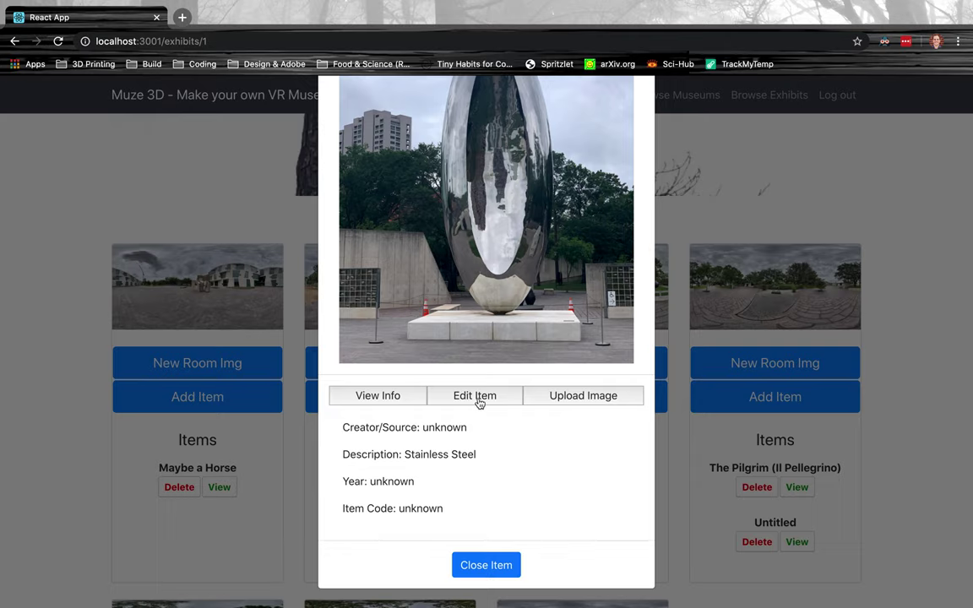
left_click(477, 402)
scroll(429, 448, "down", 3)
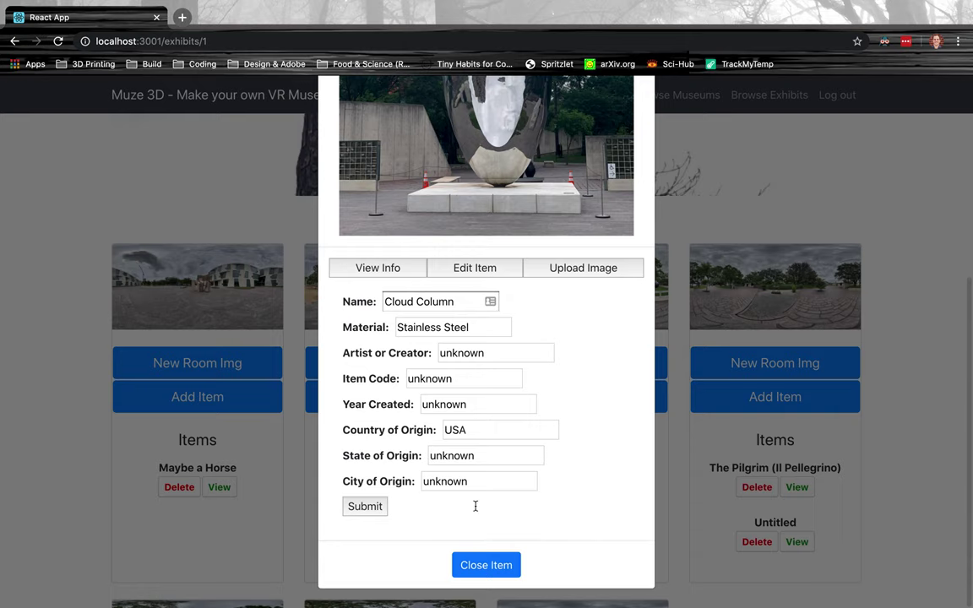
left_click(497, 566)
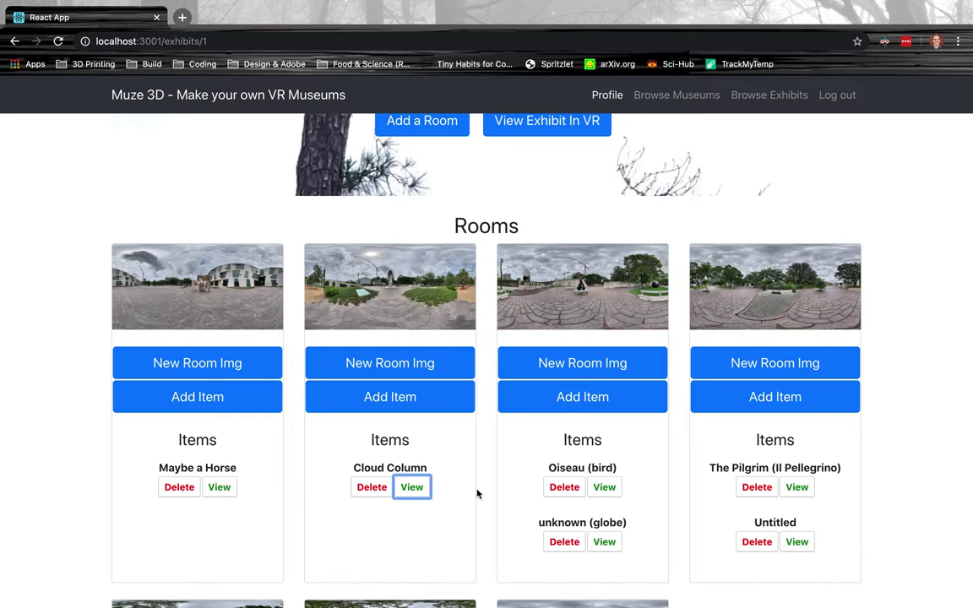
left_click(487, 492)
scroll(489, 482, "up", 3)
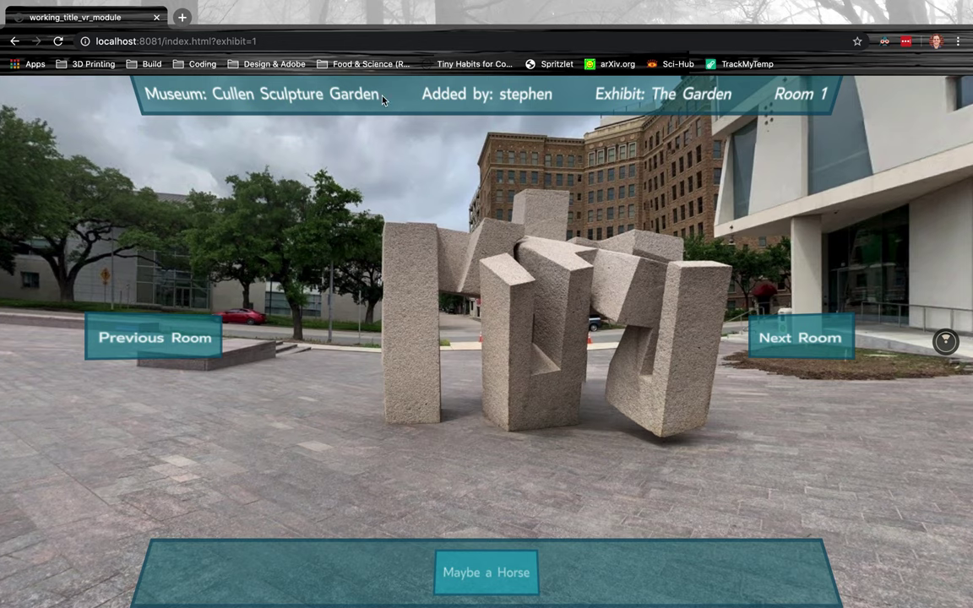
Step: View Maybe a Horse's details (Concrete, unknown artist, 2002), then hide them
left_click(474, 581)
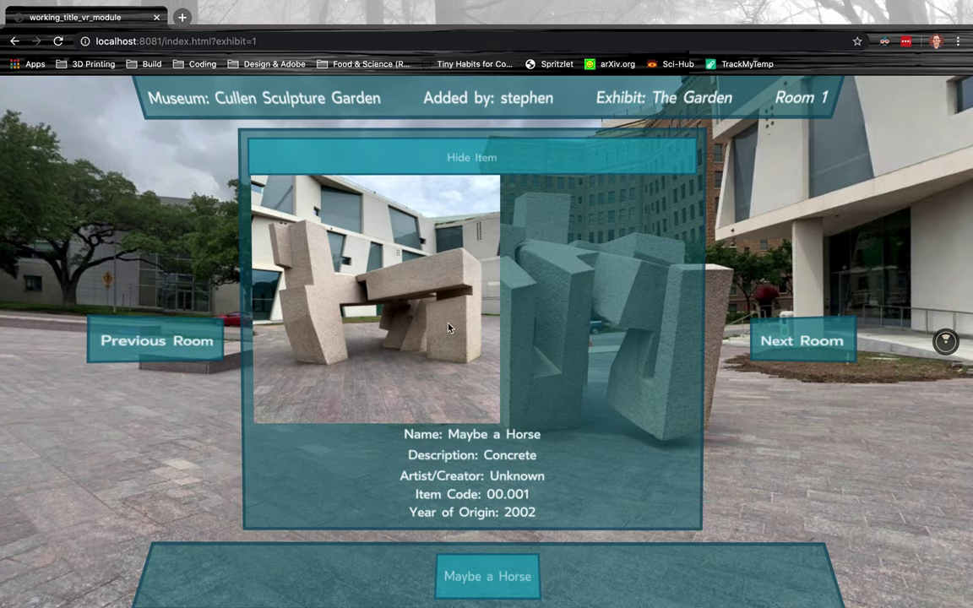
left_click(455, 161)
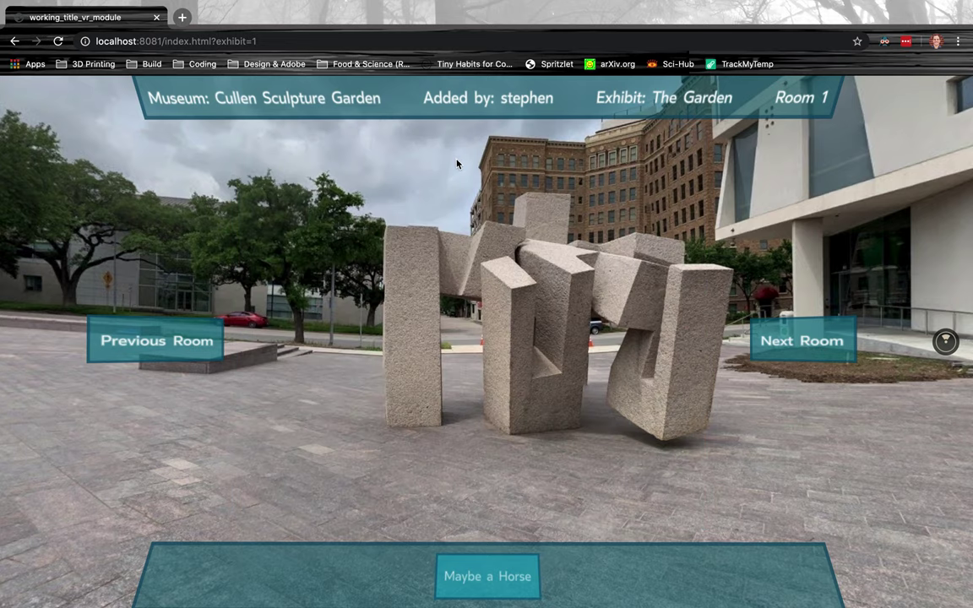
Step: Tour Rooms 2 and 3, looking around the lawn, bench and black sphere sculpture
left_click(780, 342)
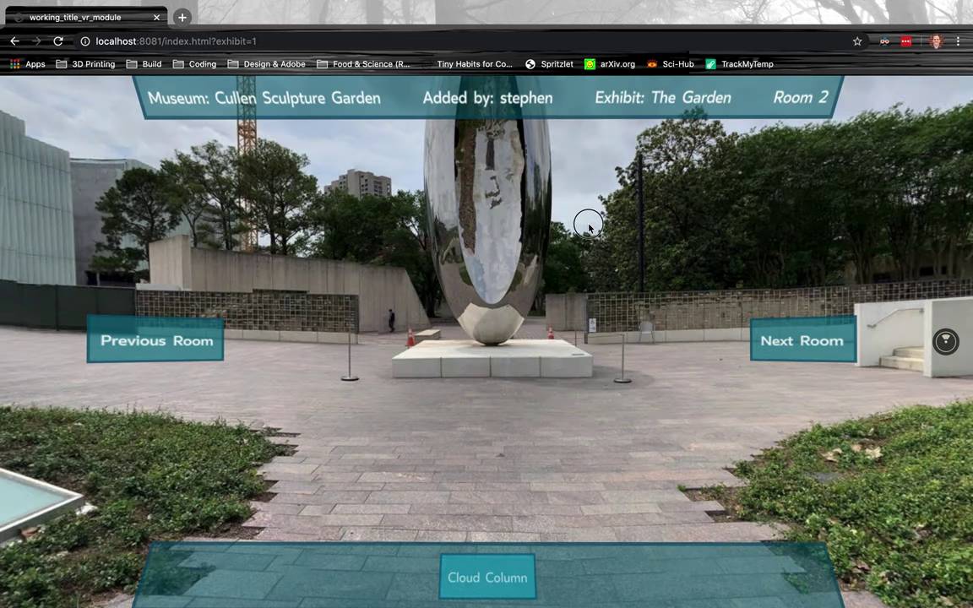
left_click_drag(587, 218, 711, 328)
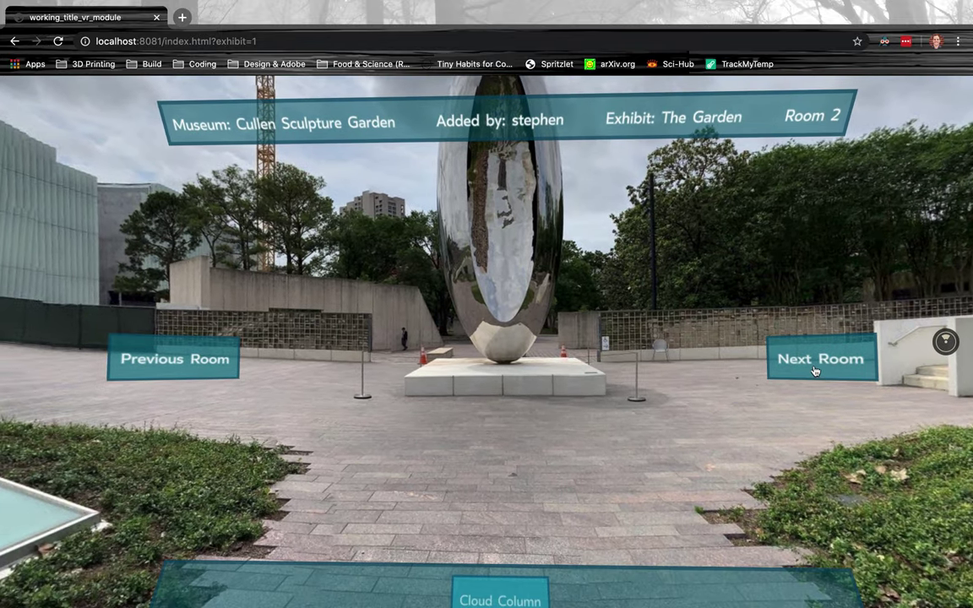
left_click(814, 370)
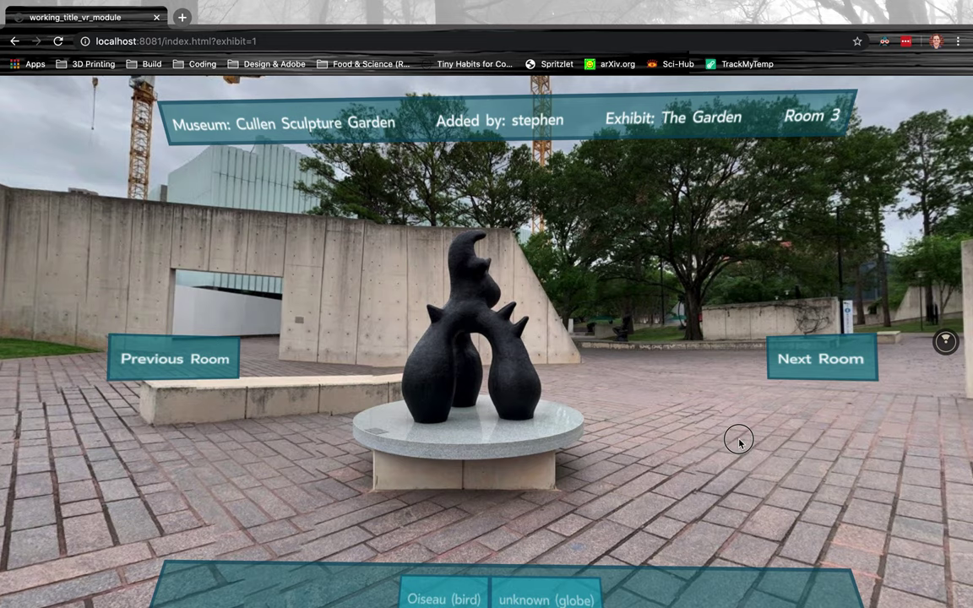
left_click_drag(211, 306, 719, 393)
mouse_move(317, 341)
left_mouse_down()
mouse_move(817, 460)
mouse_move(883, 435)
left_mouse_up()
left_click_drag(206, 434, 751, 459)
left_click_drag(386, 390, 178, 429)
left_click_drag(392, 430, 270, 308)
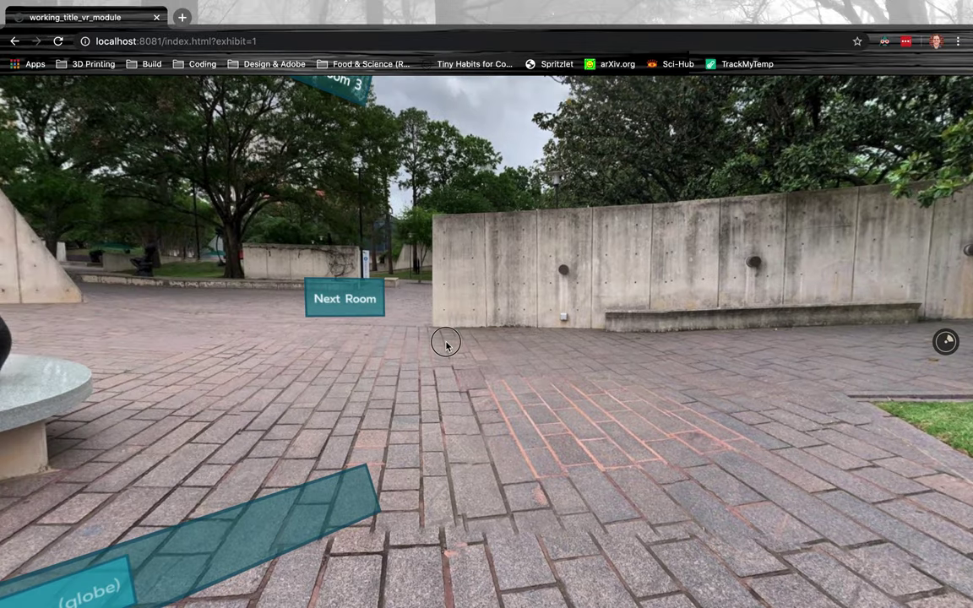
mouse_move(445, 342)
left_mouse_down()
mouse_move(503, 312)
mouse_move(380, 341)
mouse_move(512, 323)
mouse_move(723, 328)
left_mouse_up()
Step: Move on to Room 4 and look around the paved plaza and umbrellas
left_click(731, 324)
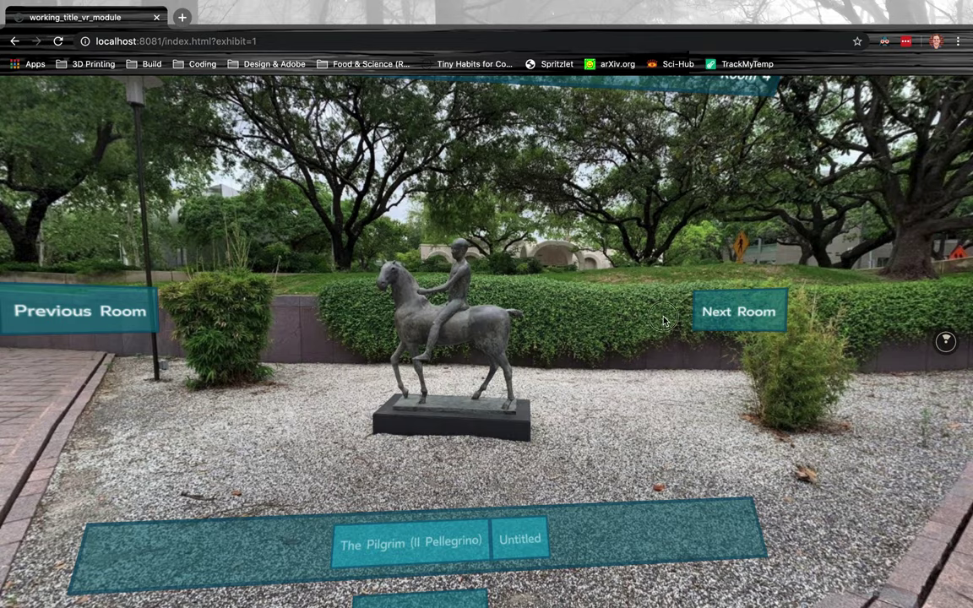
left_click_drag(664, 321, 576, 322)
left_click_drag(263, 338, 335, 334)
left_click_drag(382, 277, 591, 286)
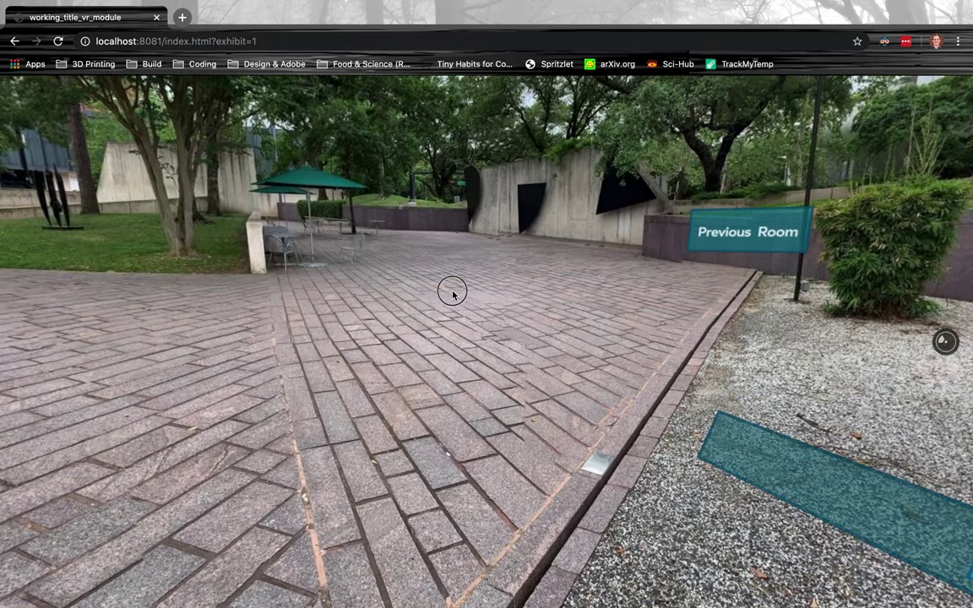
left_click_drag(457, 289, 548, 317)
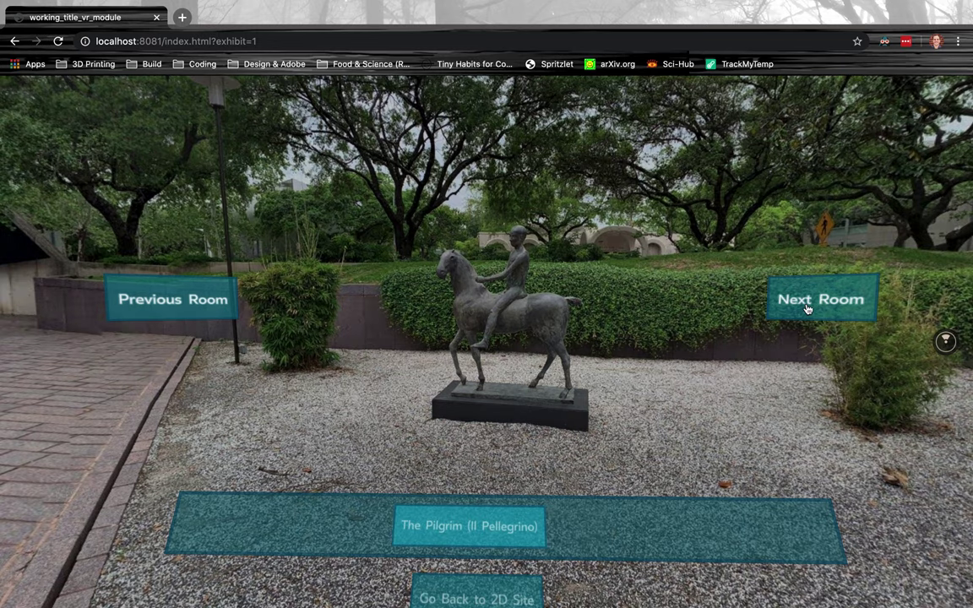
Step: Pass the Houston Triptych room and view, then hide, the Back I, II, III, IV details
left_click(807, 310)
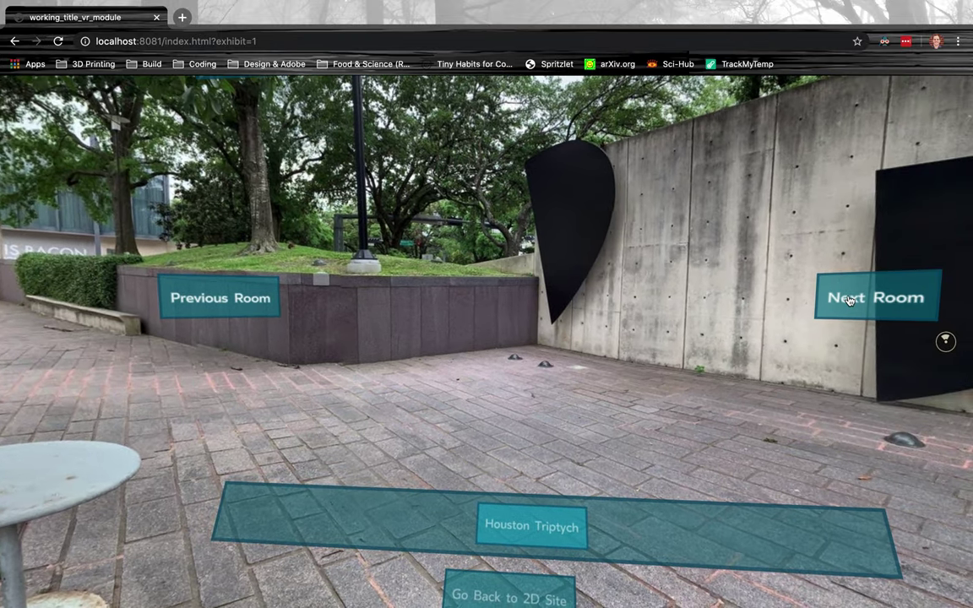
left_click(849, 300)
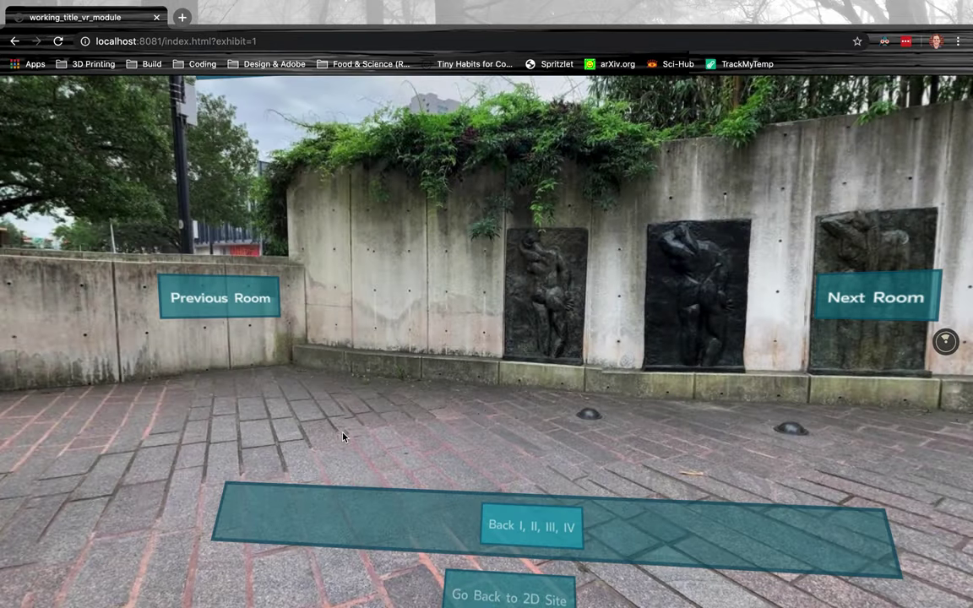
left_click(522, 525)
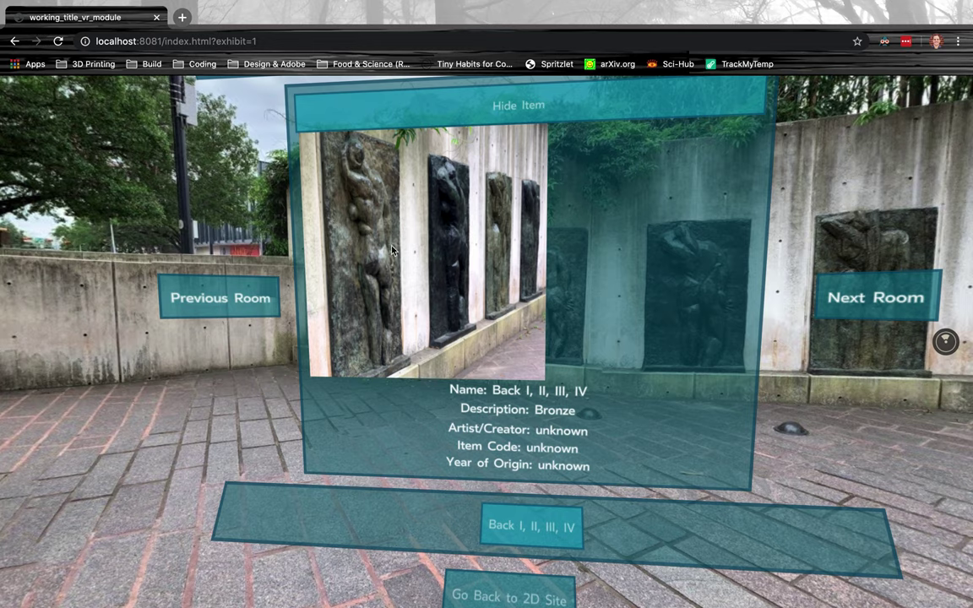
left_click(491, 99)
Step: View and hide the Recuerdo de Machu Picchu details, then return to the 2D exhibit page
left_click(839, 299)
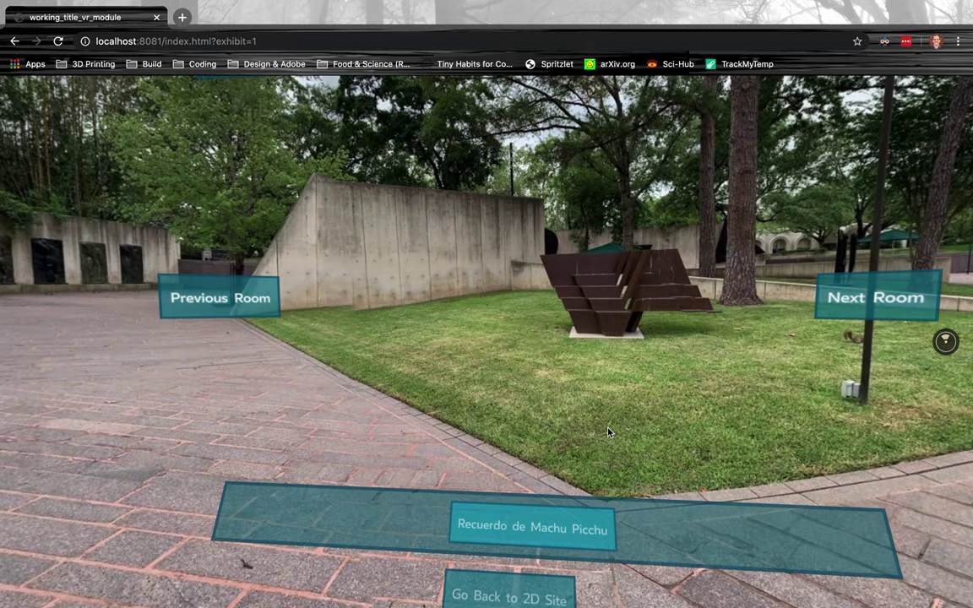
left_click_drag(695, 414, 631, 349)
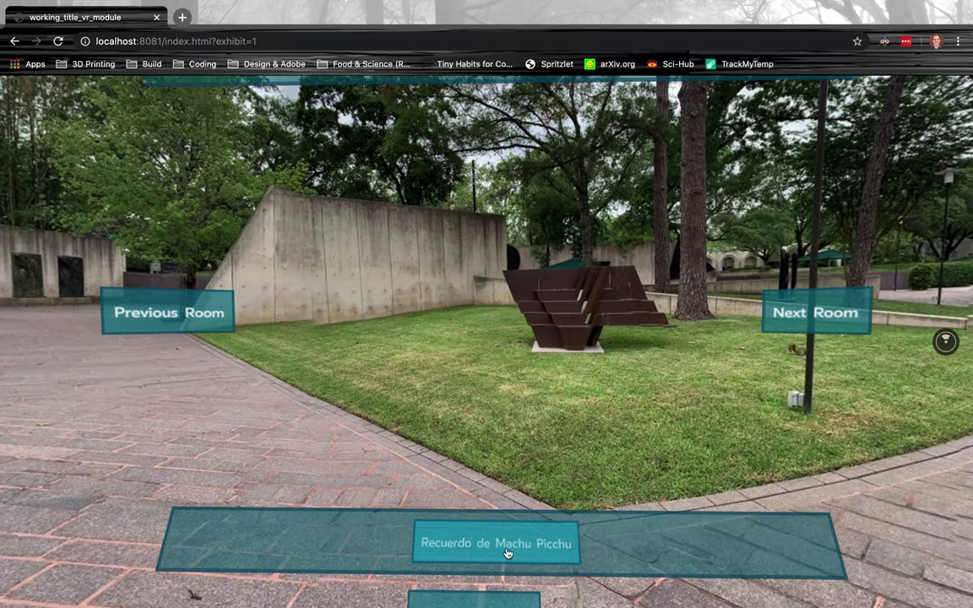
left_click(631, 349)
left_click(563, 127)
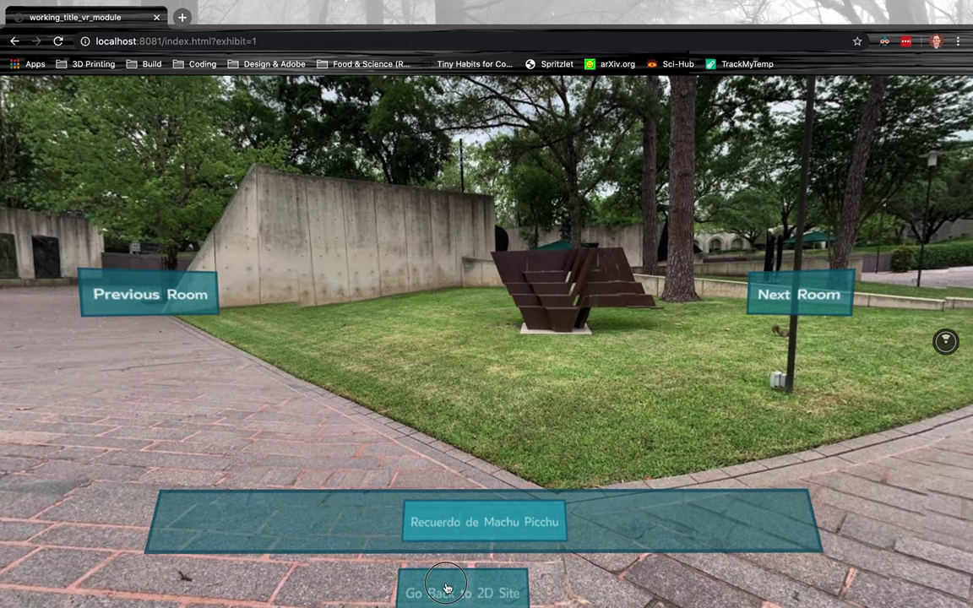
left_click(446, 589)
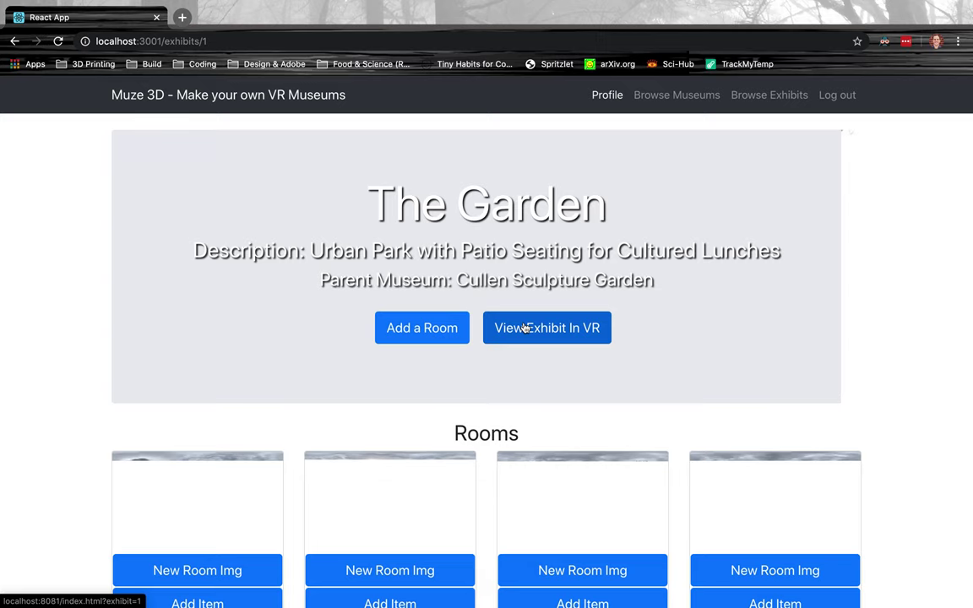
Step: Log out of Muze 3D from The Garden exhibit page
scroll(728, 304, "down", 2)
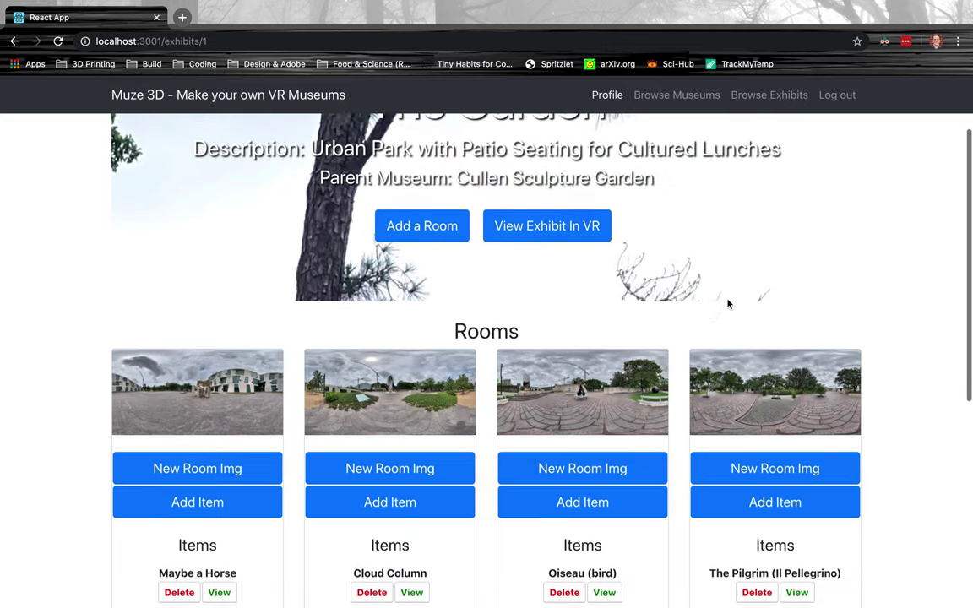
scroll(728, 305, "down", 1)
scroll(729, 304, "up", 3)
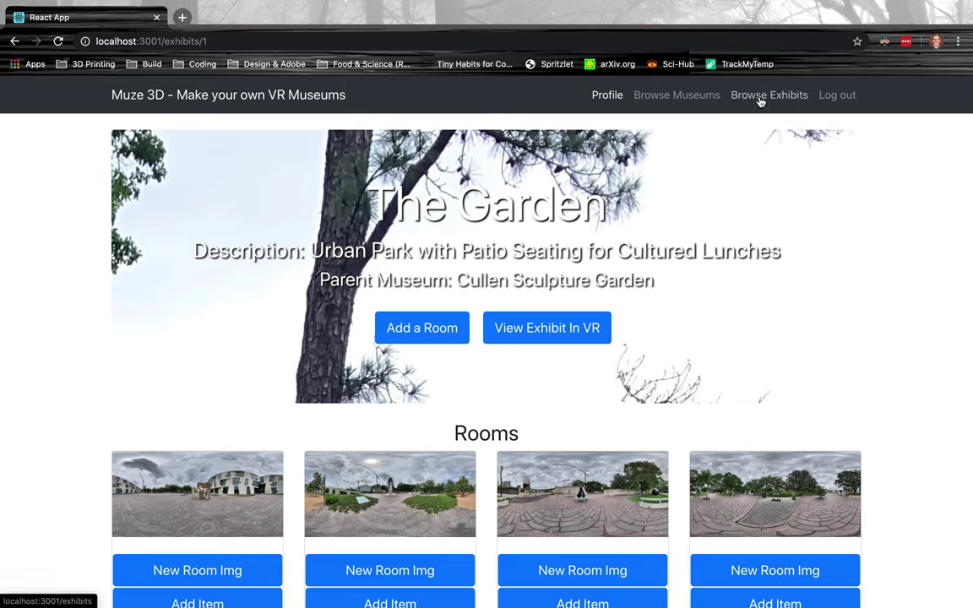
left_click(829, 96)
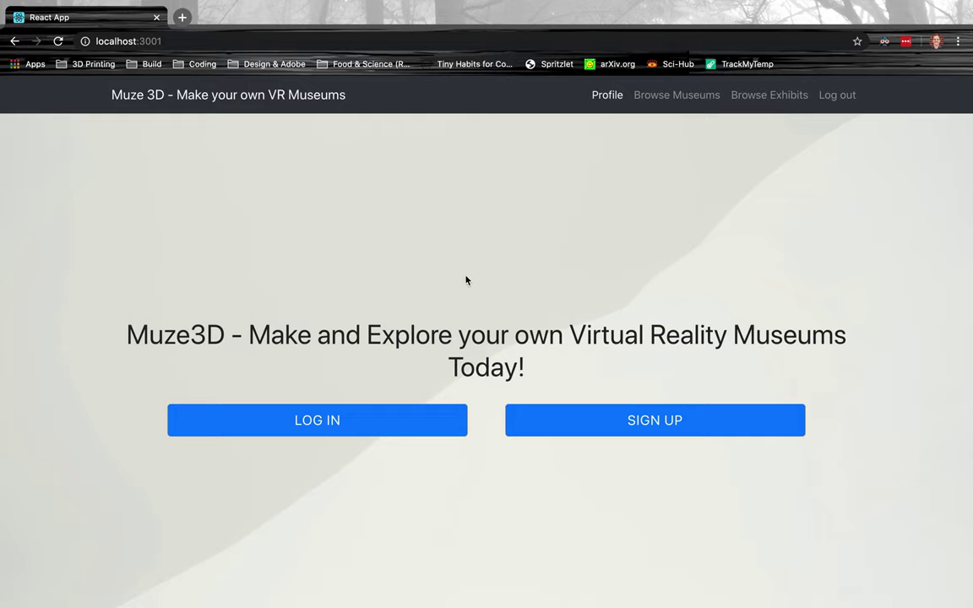
mouse_move(506, 3)
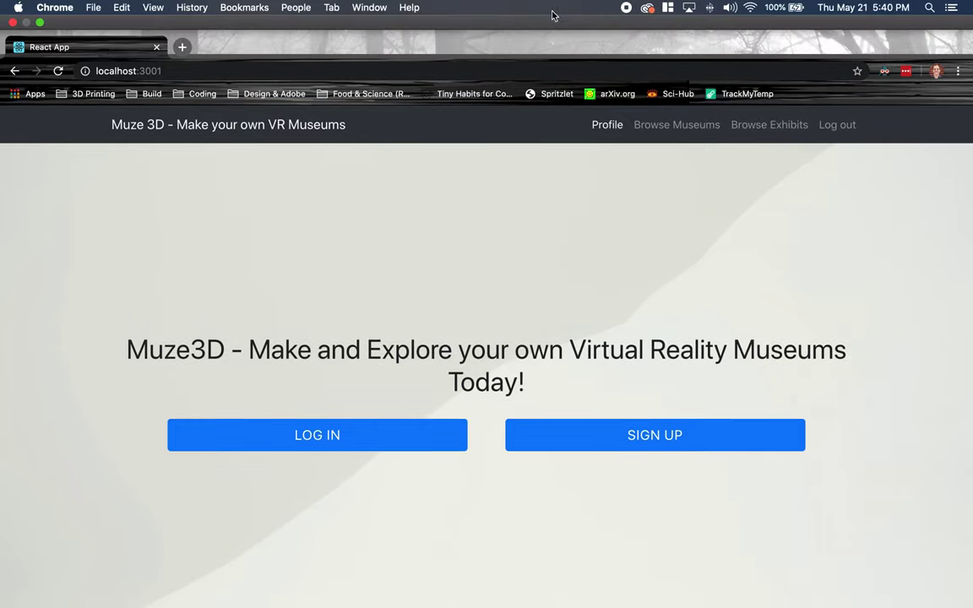